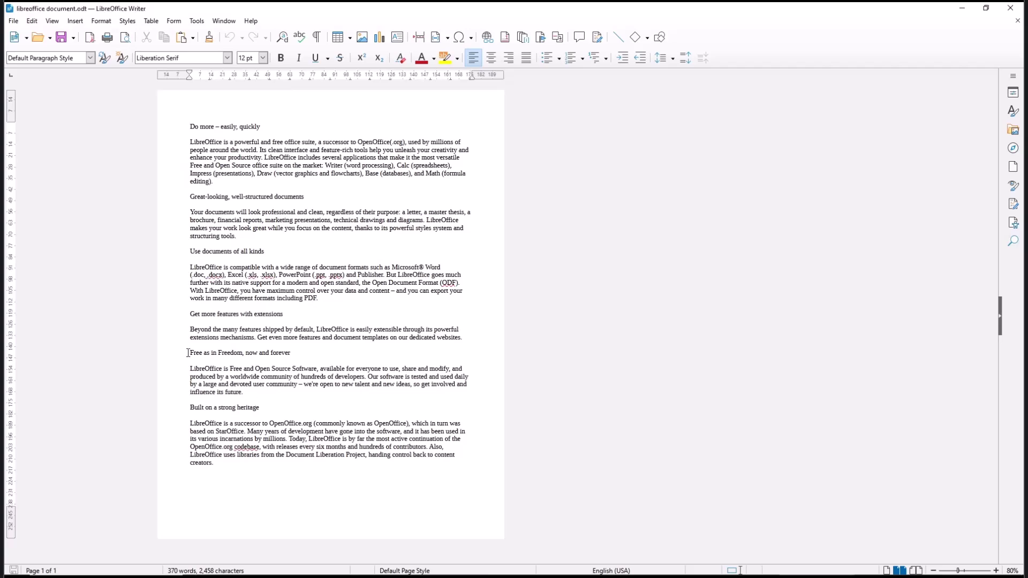
Add empty paragraphs above 'Free as in Freedom' and a page break before 'Use documents of all kinds'.
key("Return")
key("Return")
key("Return")
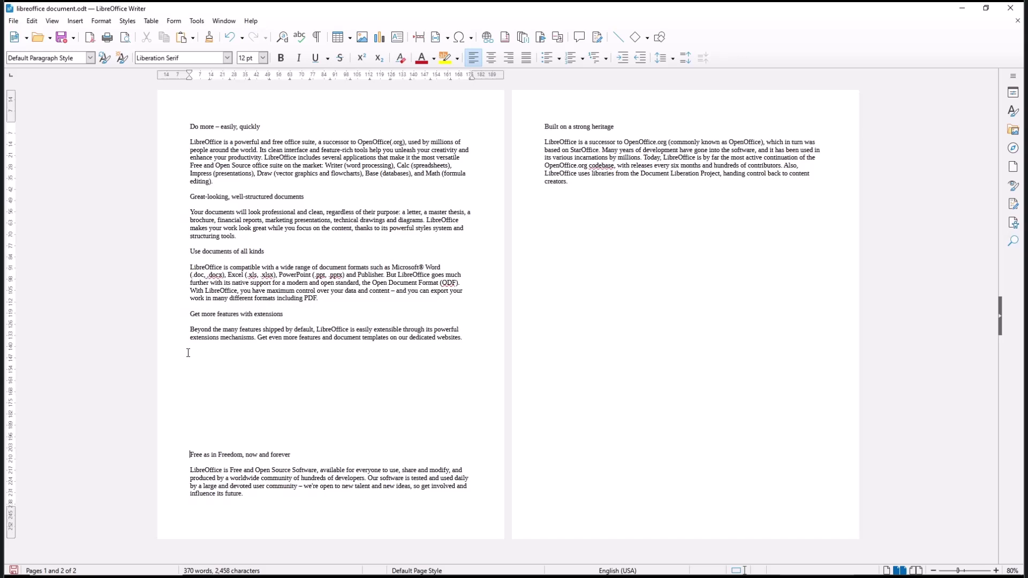
key("Return")
key("Return")
key("Return")
key("Return")
key("Return")
key("Return")
key("Return")
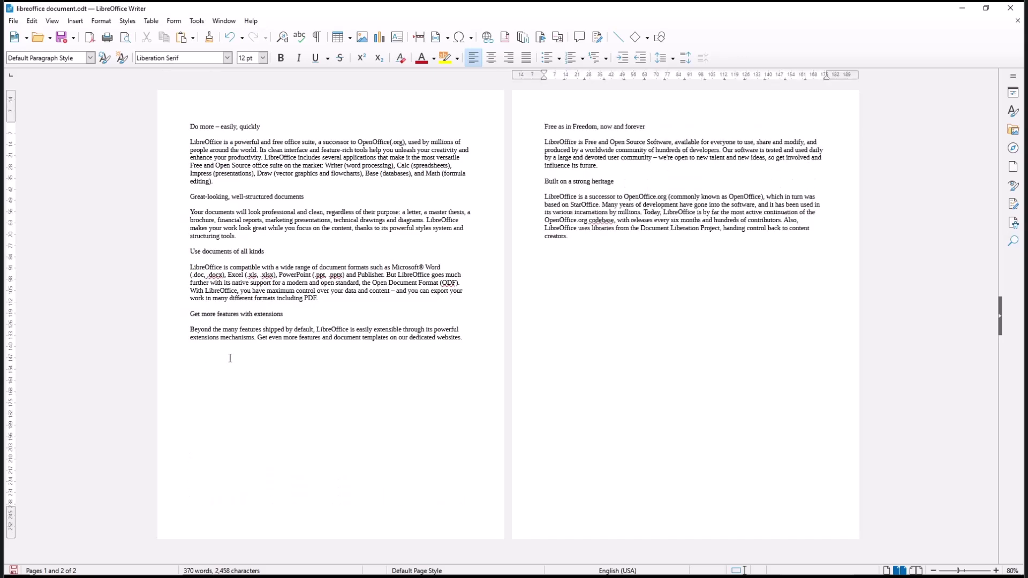
left_click(191, 252)
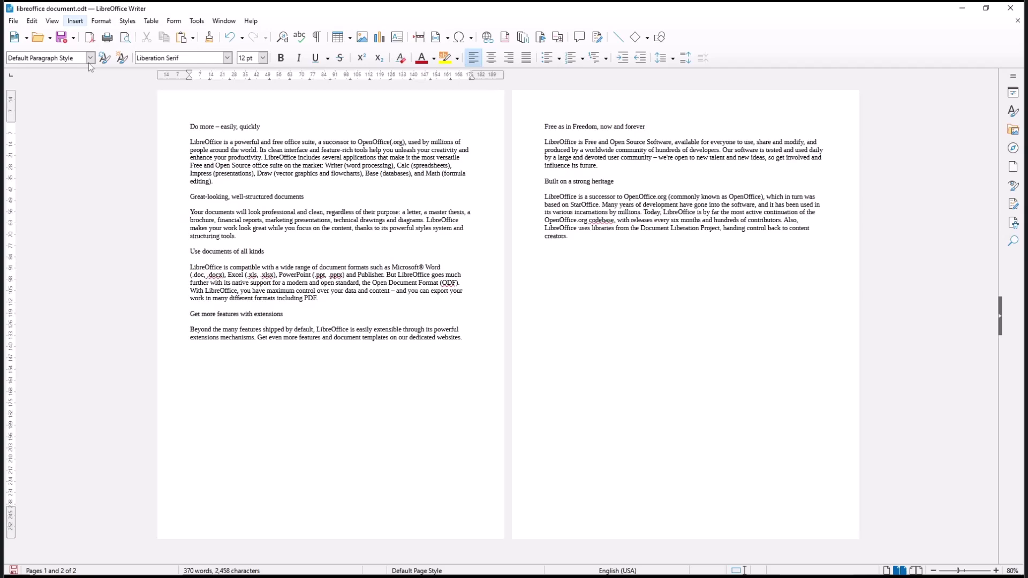
left_click(75, 20)
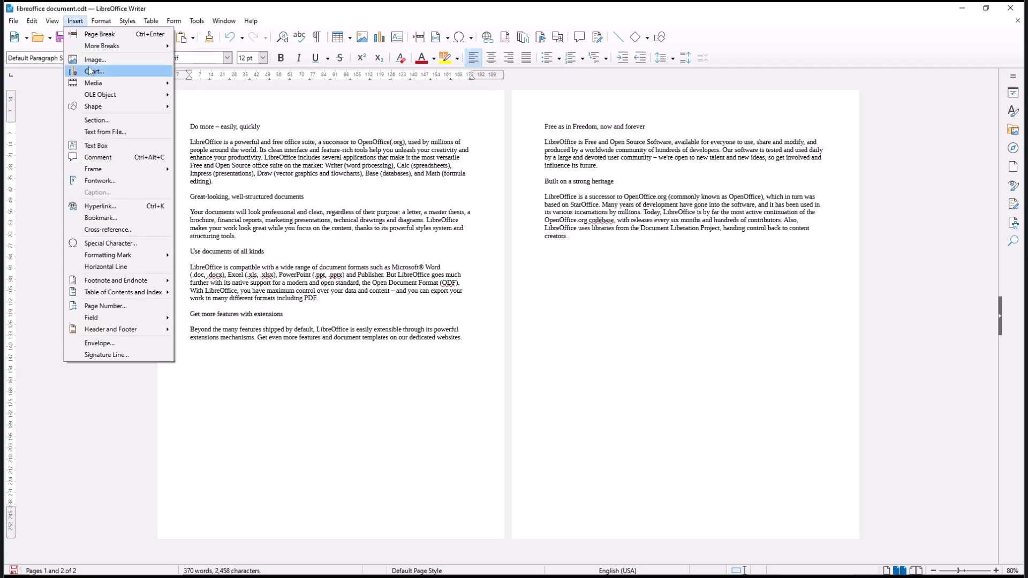
left_click(99, 34)
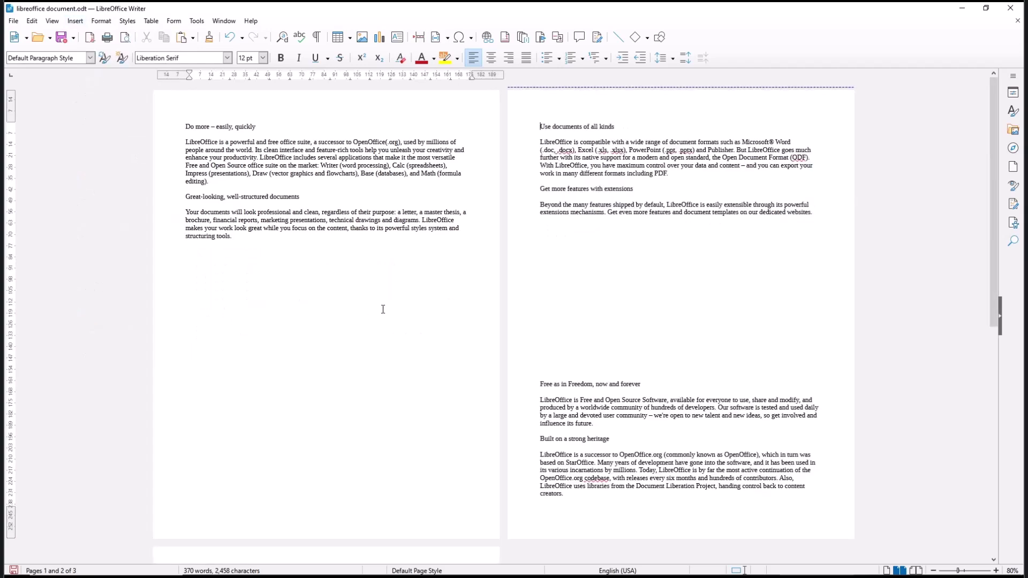
scroll(288, 292, "down", 2)
scroll(288, 292, "down", 2)
scroll(338, 402, "down", 2)
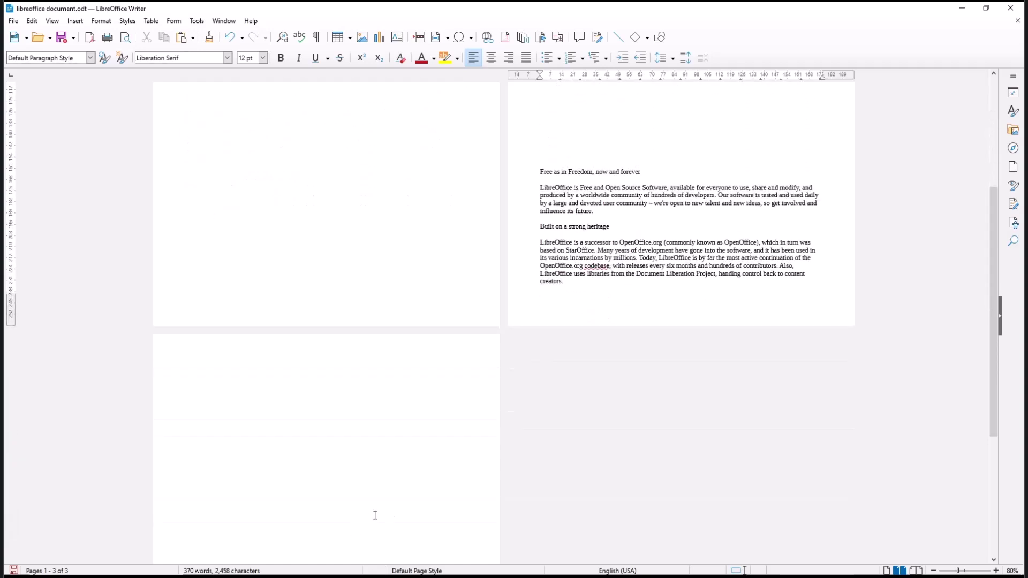
scroll(390, 510, "down", 2)
scroll(390, 510, "up", 1)
scroll(389, 510, "down", 3)
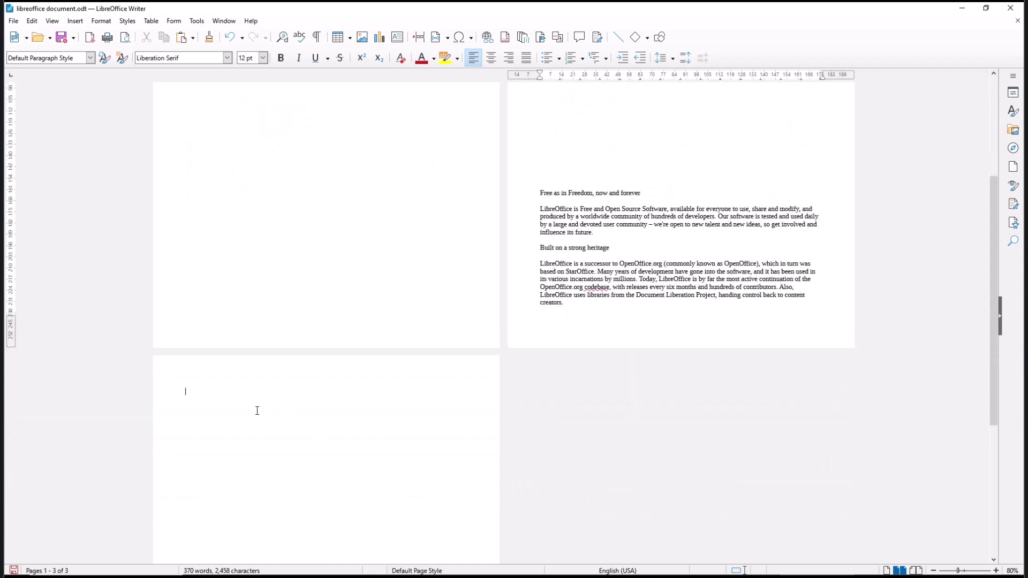
Delete the blank third page with Backspace from the end of the page 2 text.
left_click(233, 406)
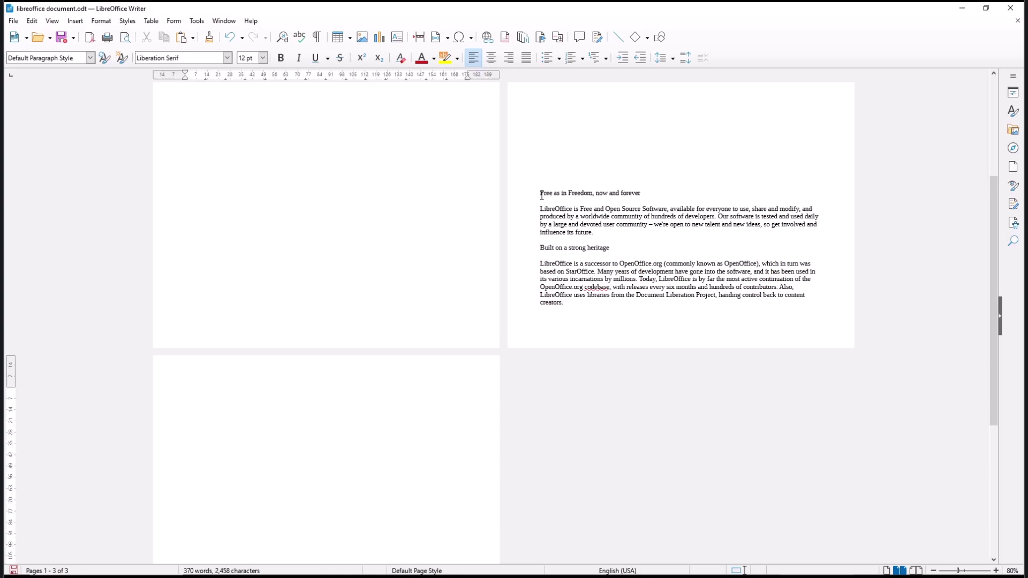
left_click(530, 247)
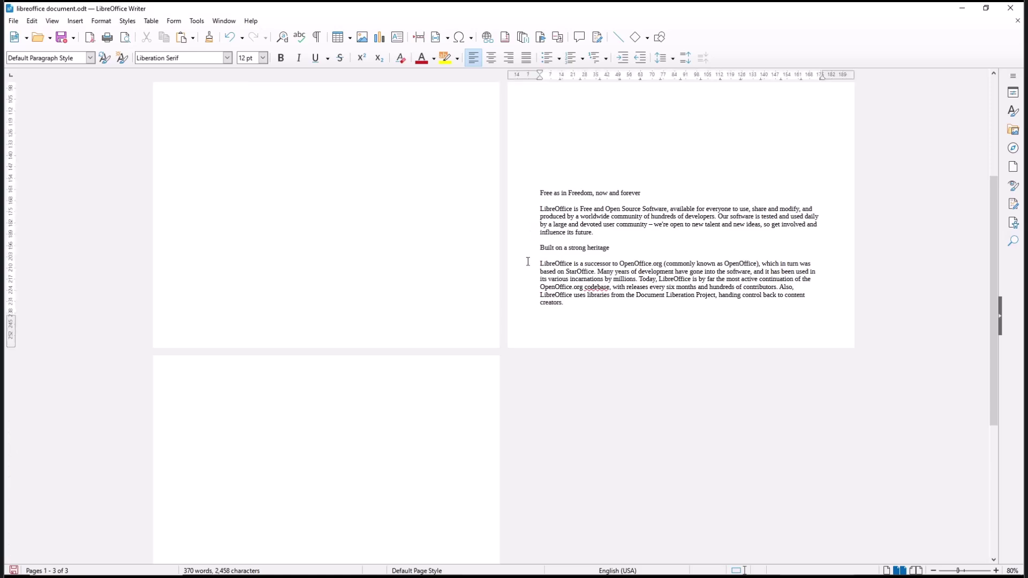
key("BackSpace")
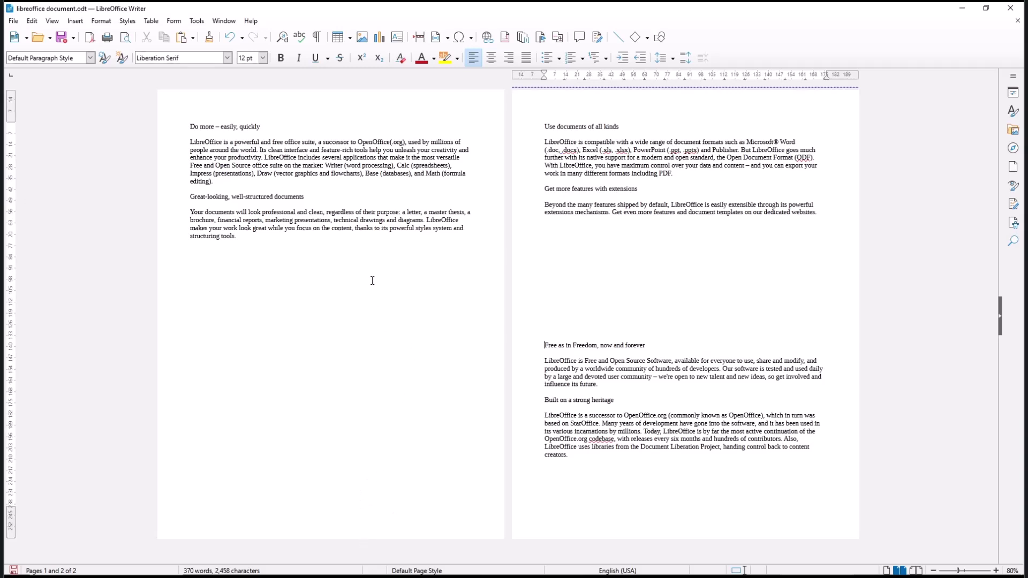
Turn on formatting marks and delete the page break and empty paragraphs above 'Free as in Freedom'.
left_click(317, 37)
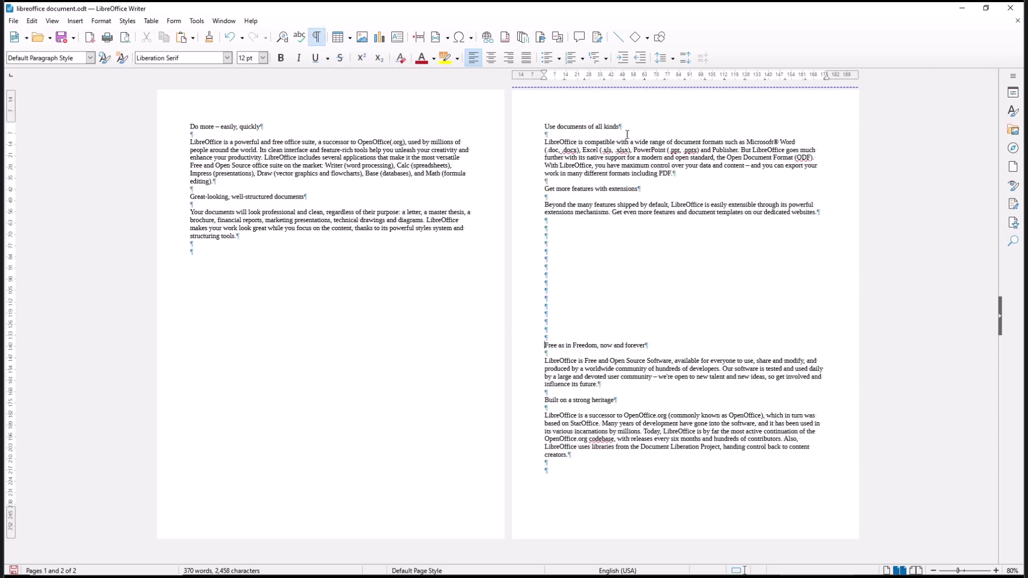
left_click(198, 253)
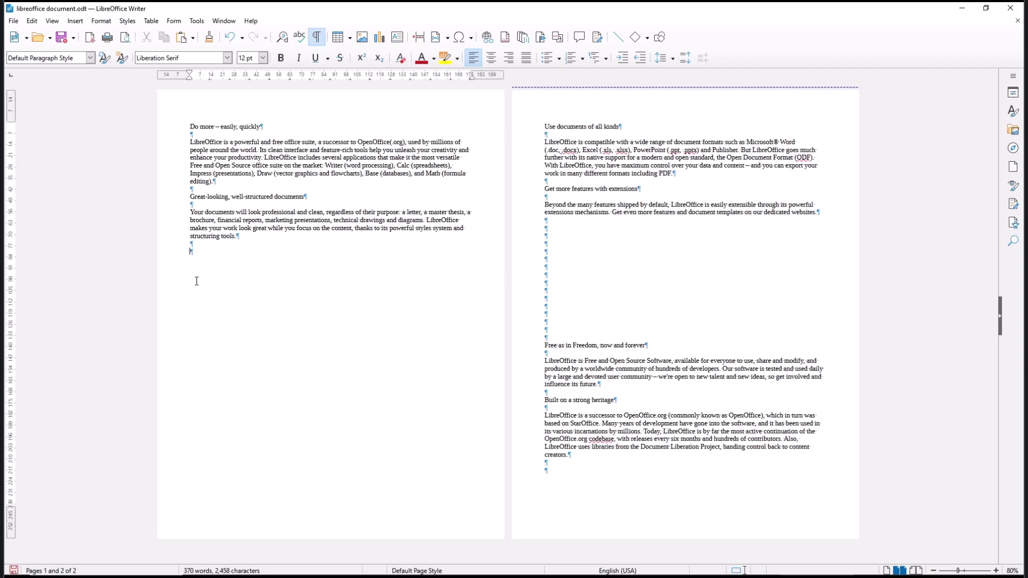
key("Delete")
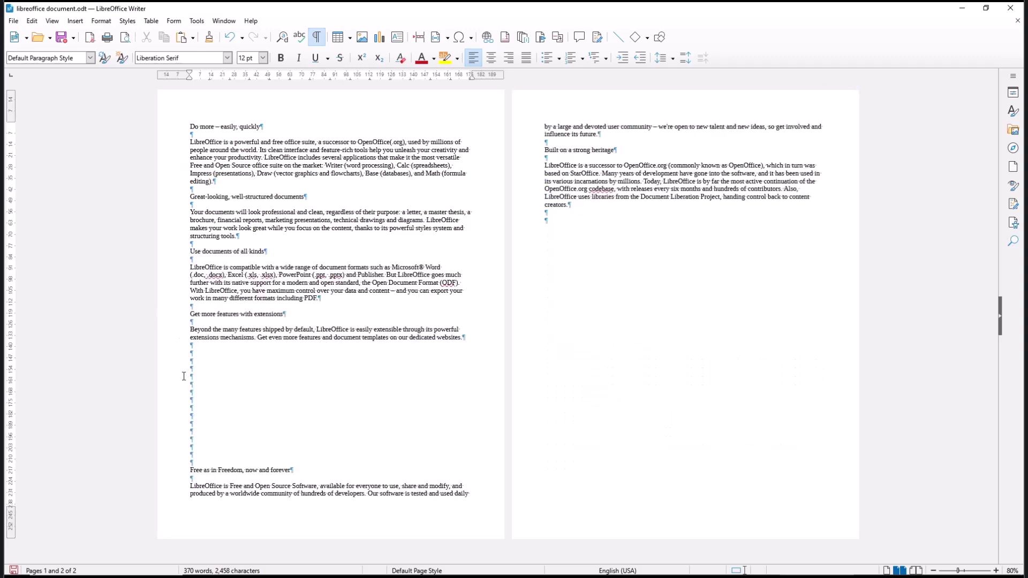
key("Delete")
key("Delete")
key("Delete")
key("Delete")
key("Delete")
key("Delete")
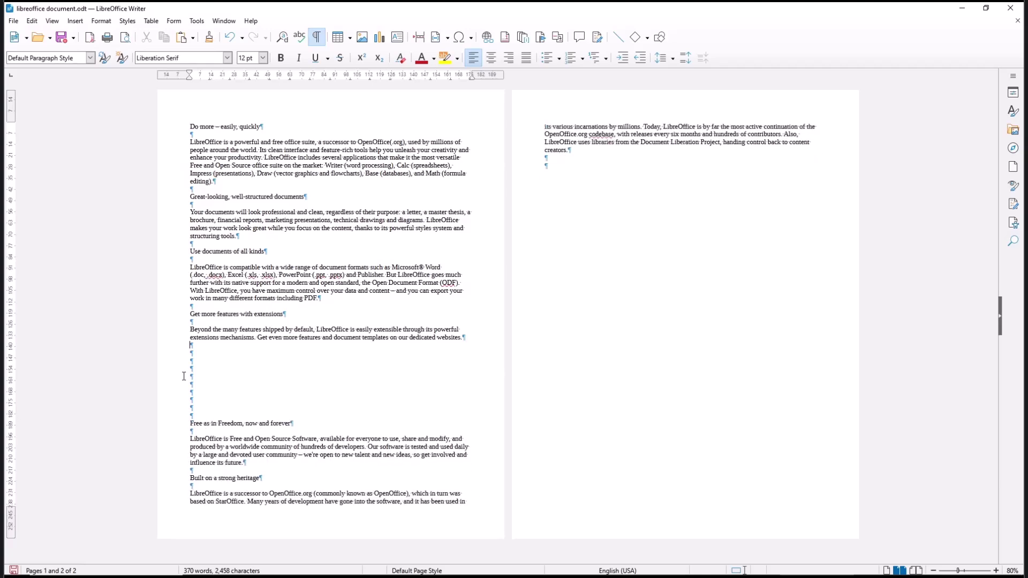
key("Delete")
key("Delete")
key("Delete")
key("Delete")
key("Delete")
key("Delete")
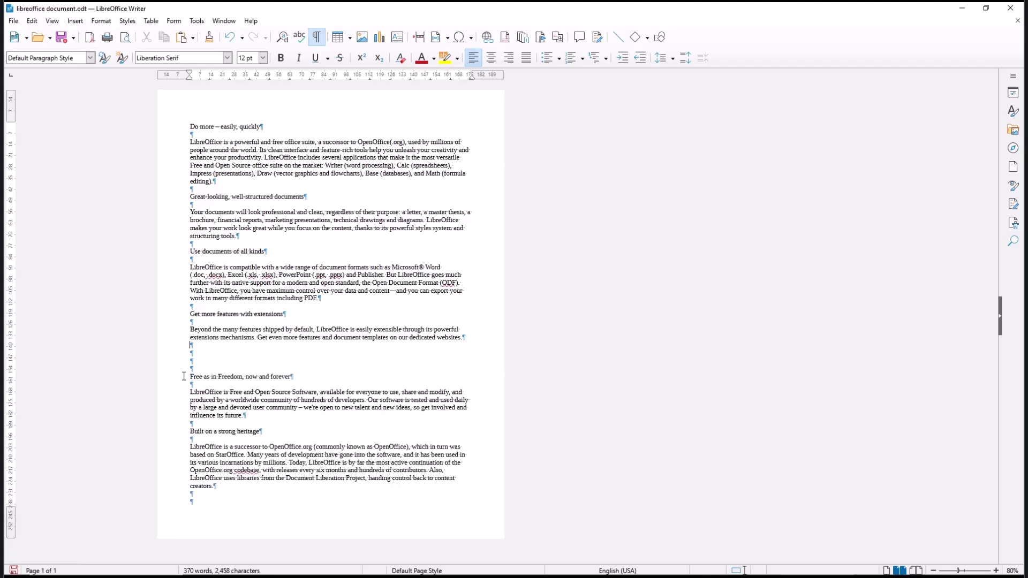